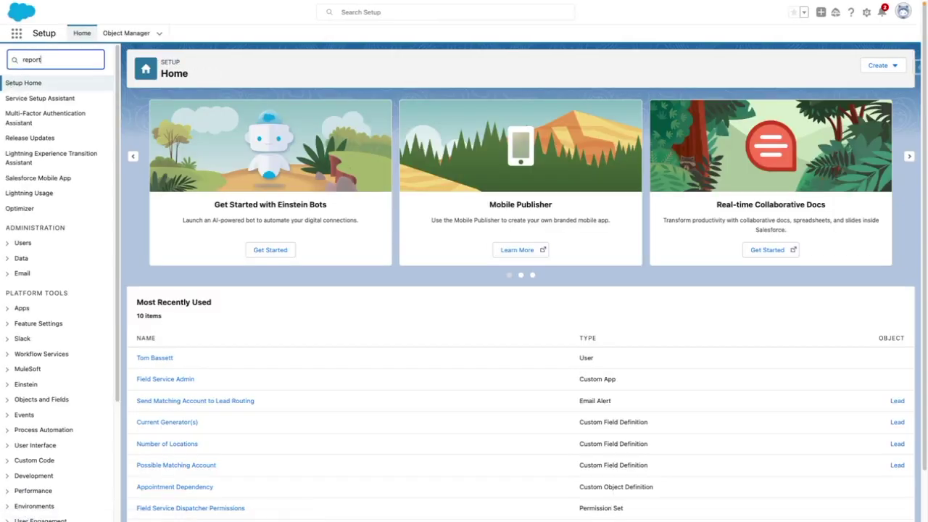
- Open Report Types in Setup and start a new custom report type with Analytic Notifications as the primary object
left_click(61, 129)
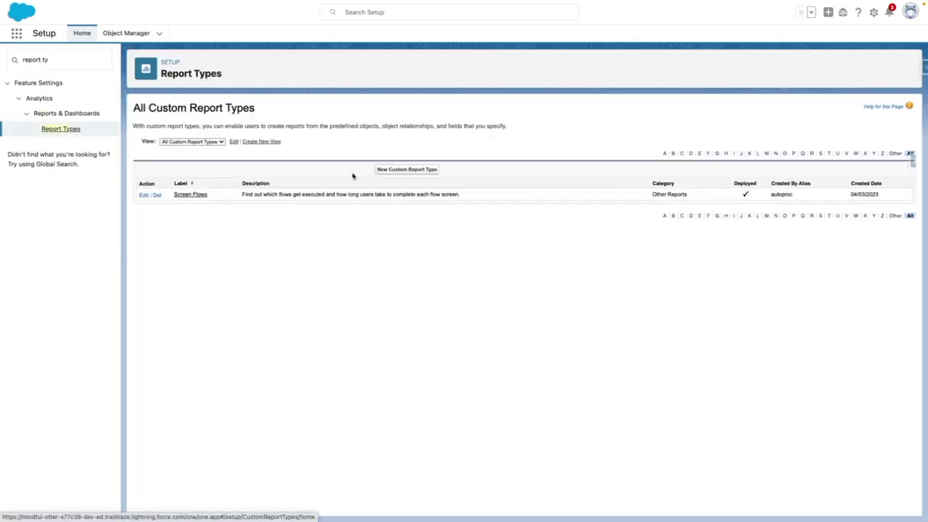
left_click(393, 171)
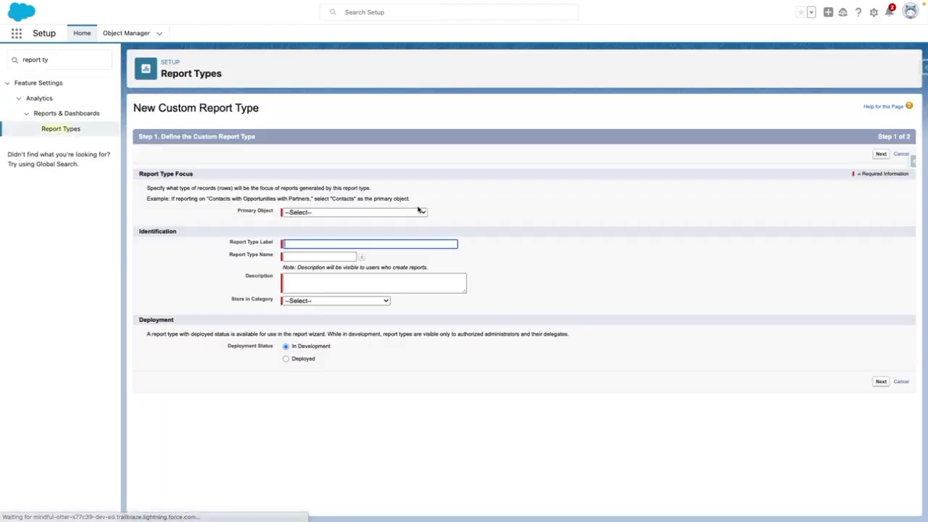
left_click(333, 214)
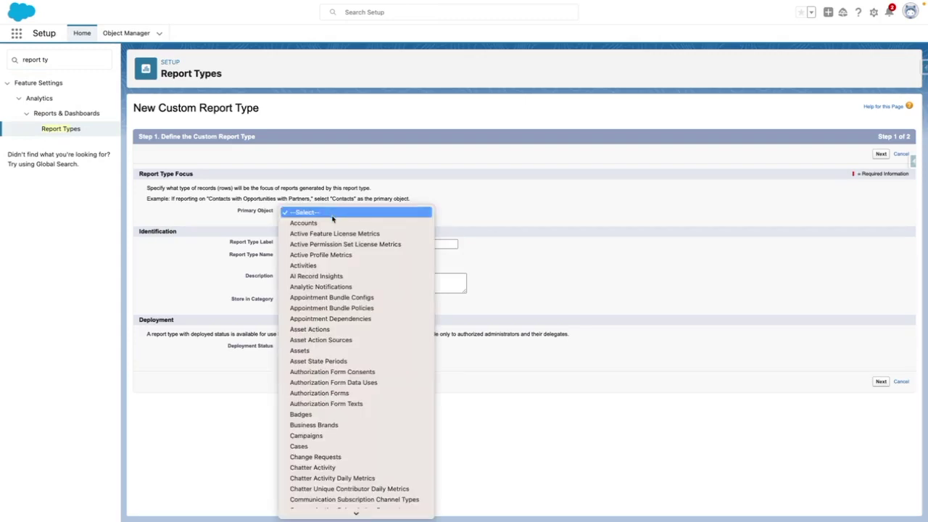
left_click(339, 287)
- Label the report type "Report & Dashboard Subscriptions" and describe it as "Use this report to track reports and dashboards users are subscribed to"
left_click(296, 244)
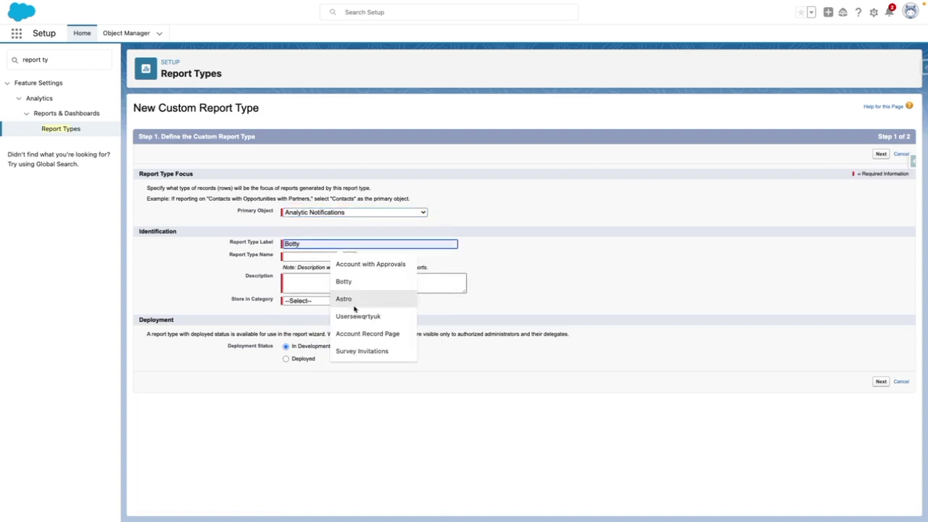
left_click(330, 246)
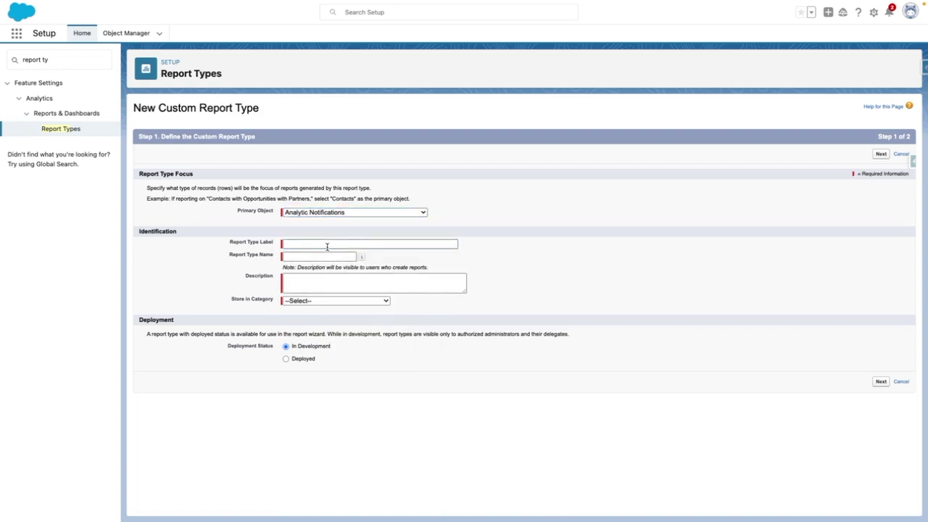
type("Report")
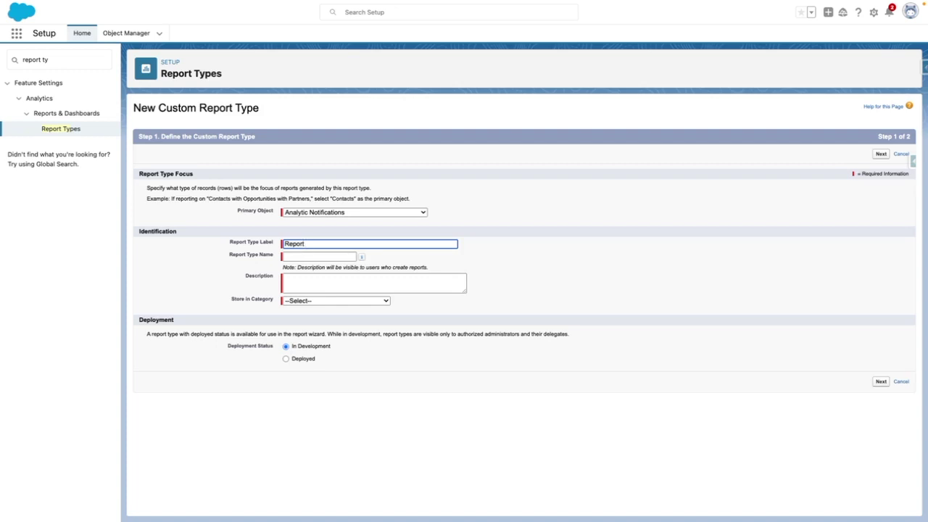
type(" & Dashboard Subscriptions")
left_click(338, 289)
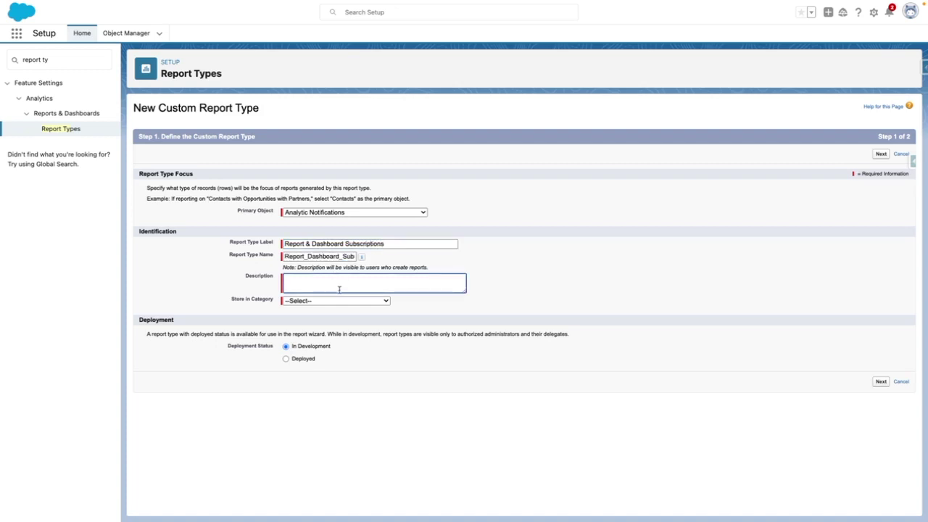
type("Use this report to track reports and dashboards users are subscribed to")
- Store the report type in Administrative Reports, set its status to Deployed, and continue to defining the record set
left_click(323, 301)
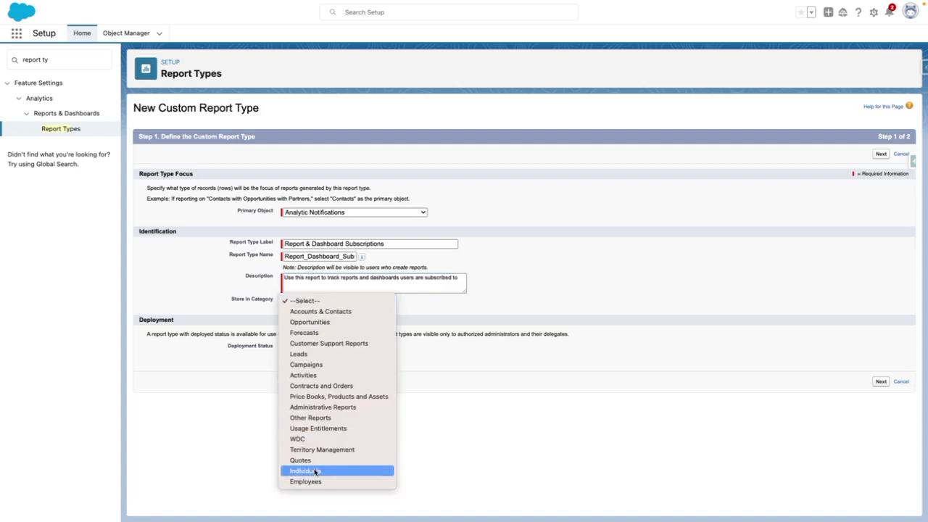
left_click(327, 407)
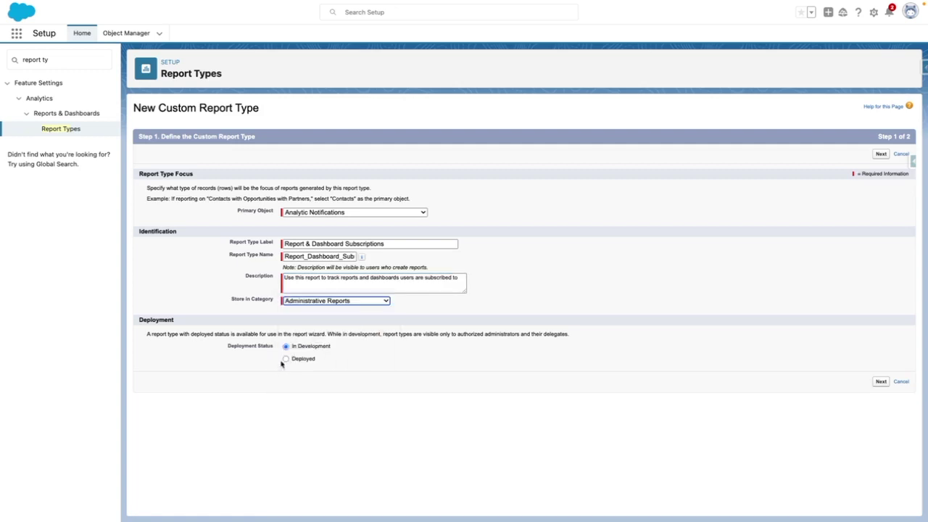
left_click(286, 359)
left_click(881, 154)
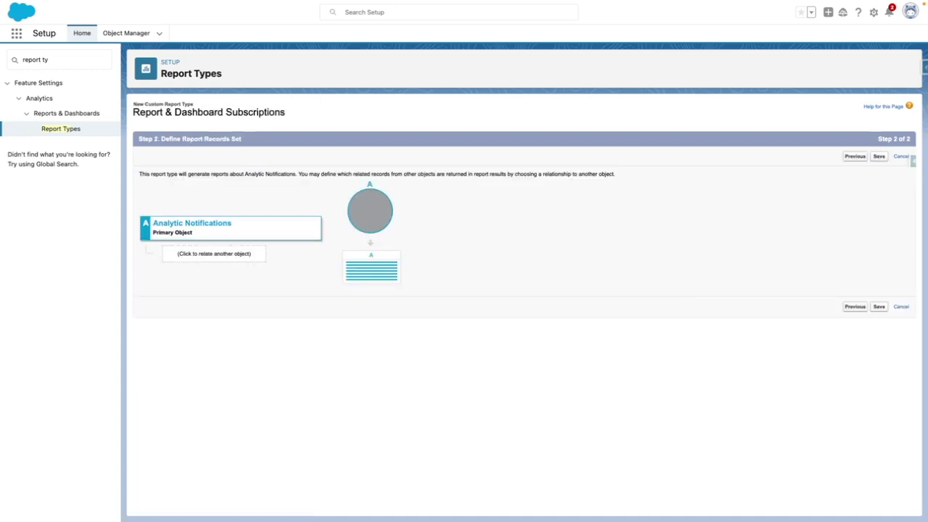
- Relate Analytic Notification Thresholds as object B and Analytic Notification Actions as object C to the primary object
left_click(216, 254)
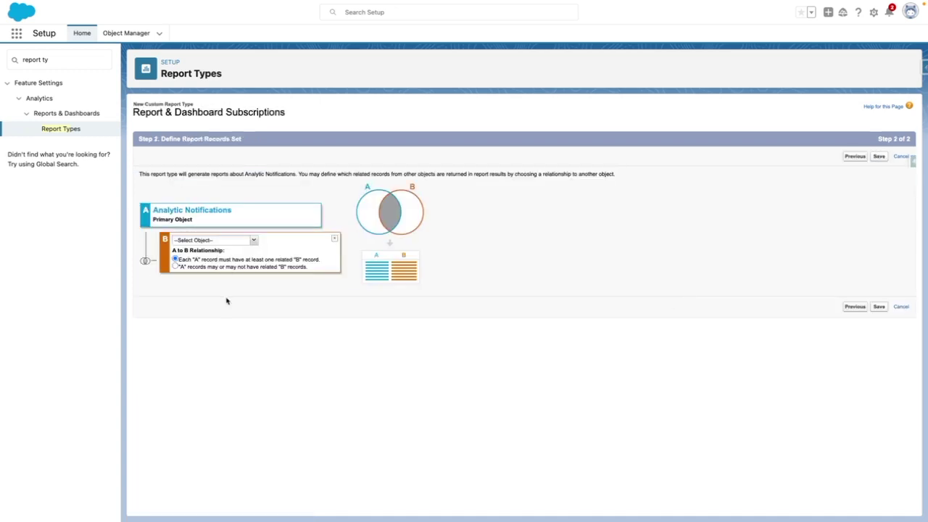
left_click(254, 240)
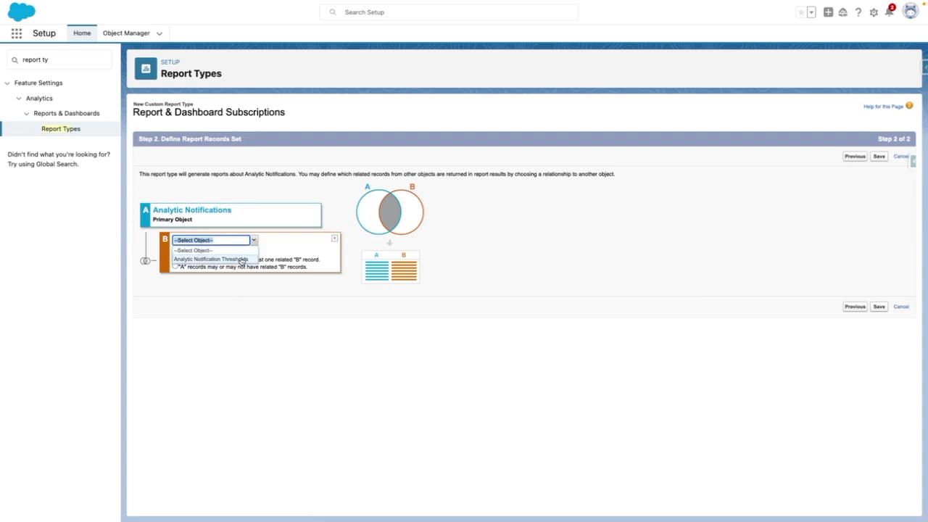
left_click(232, 259)
left_click(226, 279)
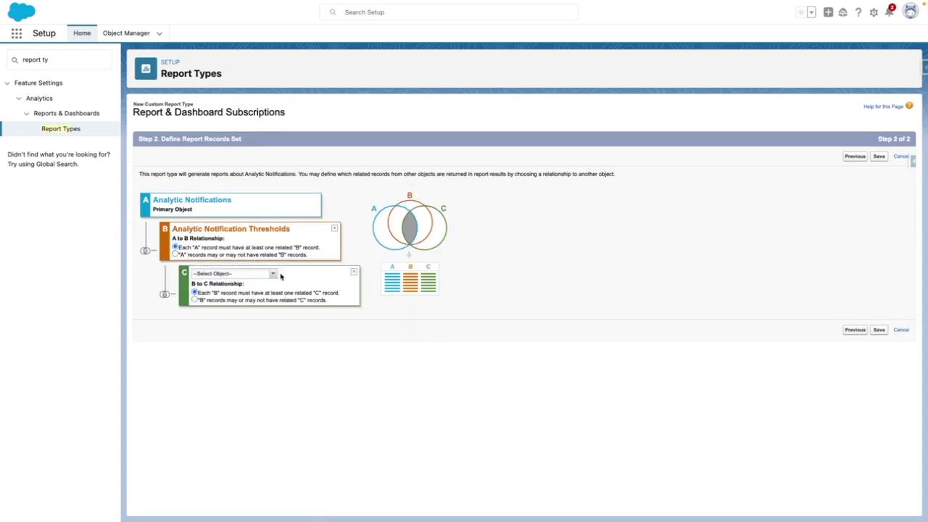
left_click(274, 275)
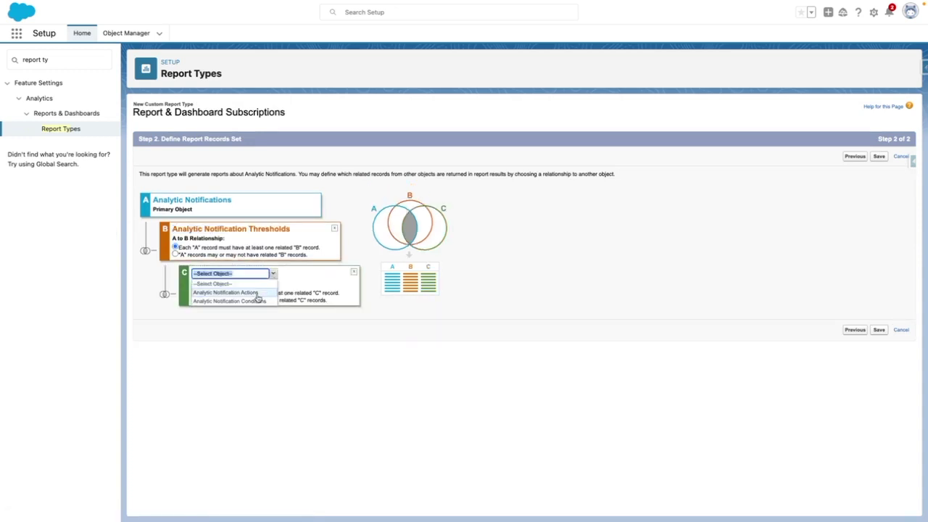
left_click(258, 298)
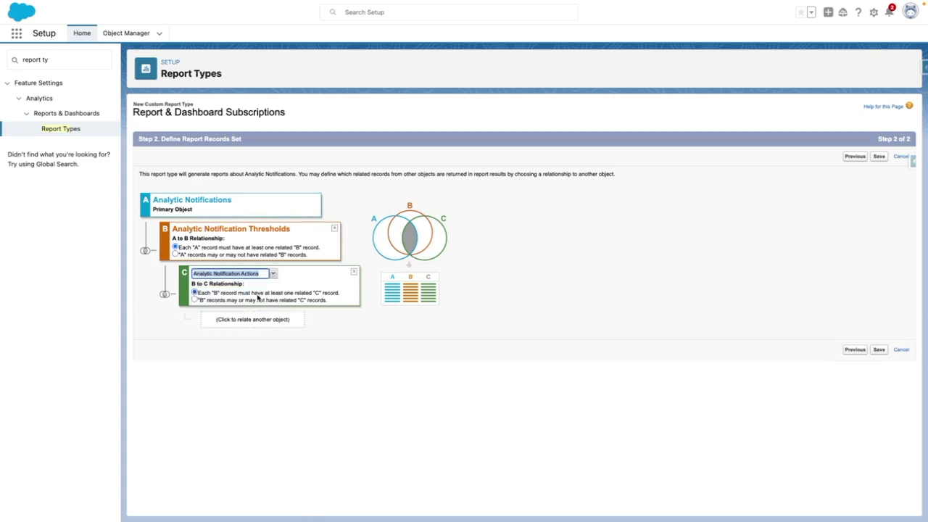
- Relate Analytic Notification Action Configurations as object D with optional related records, and save the report type
left_click(268, 319)
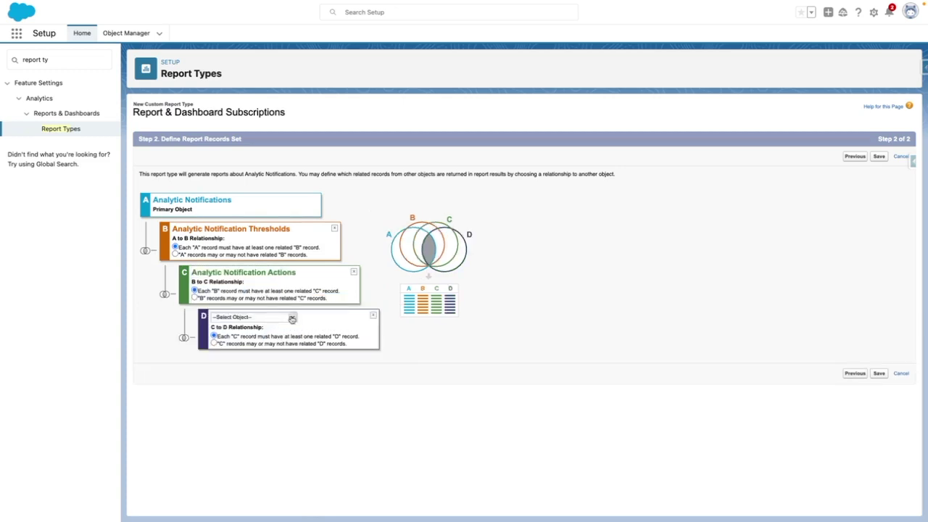
left_click(290, 317)
left_click(278, 338)
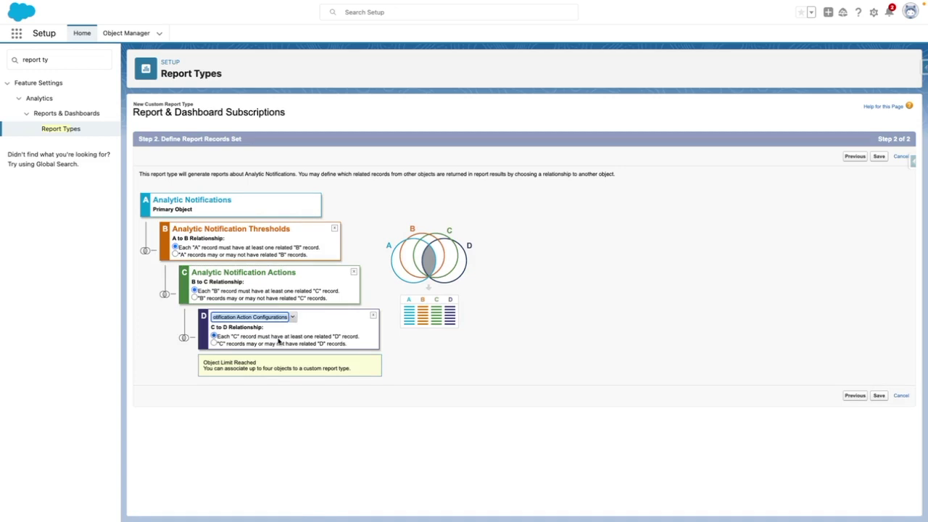
left_click(213, 343)
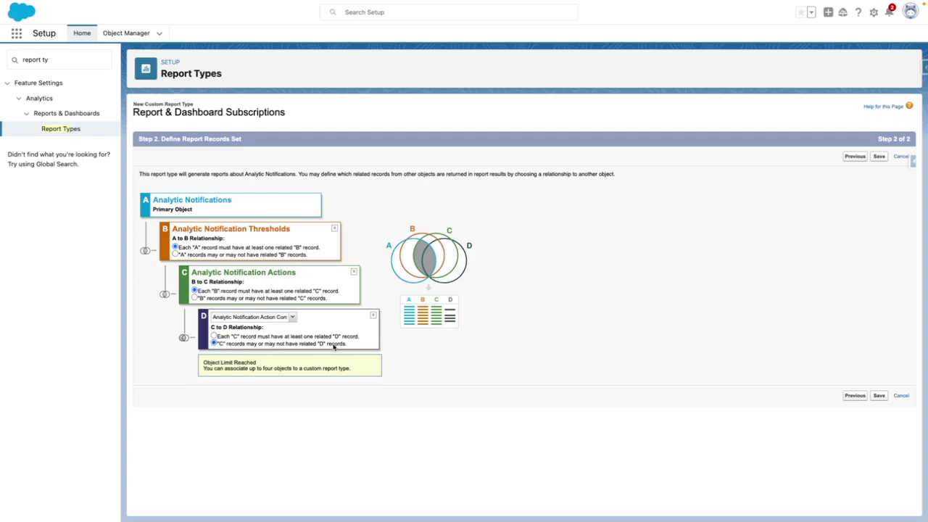
left_click(879, 156)
- Add the Owner's User ID field via lookup to the Analytic Notifications section of the field layout and save the layout
left_click(388, 357)
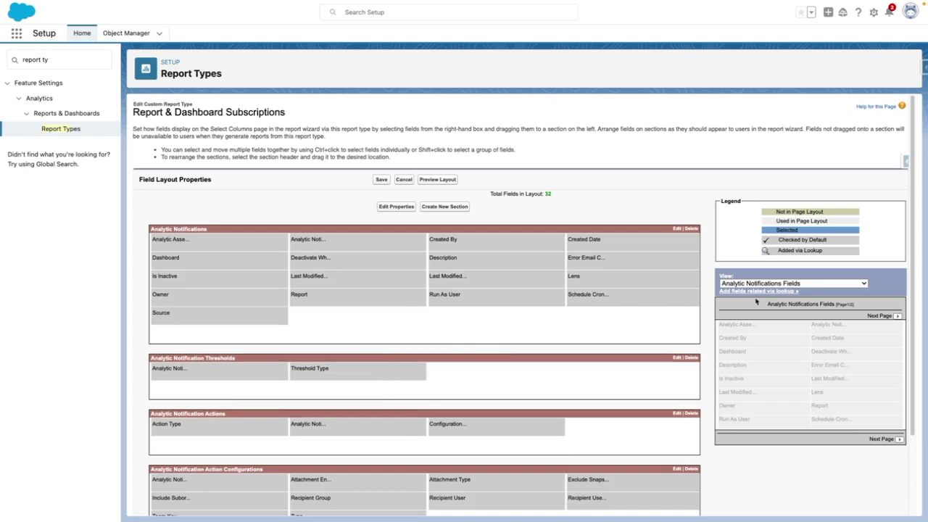
left_click(747, 292)
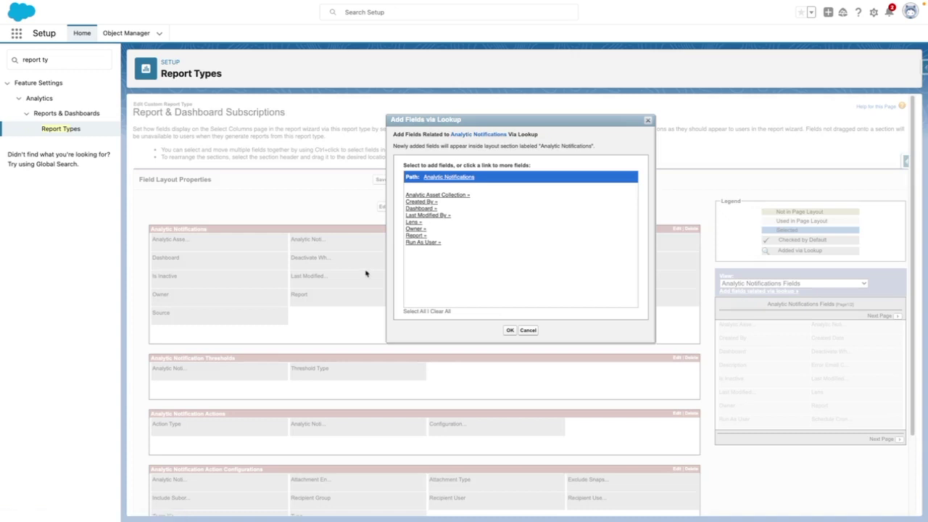
left_click(417, 229)
scroll(424, 263, "down", 5)
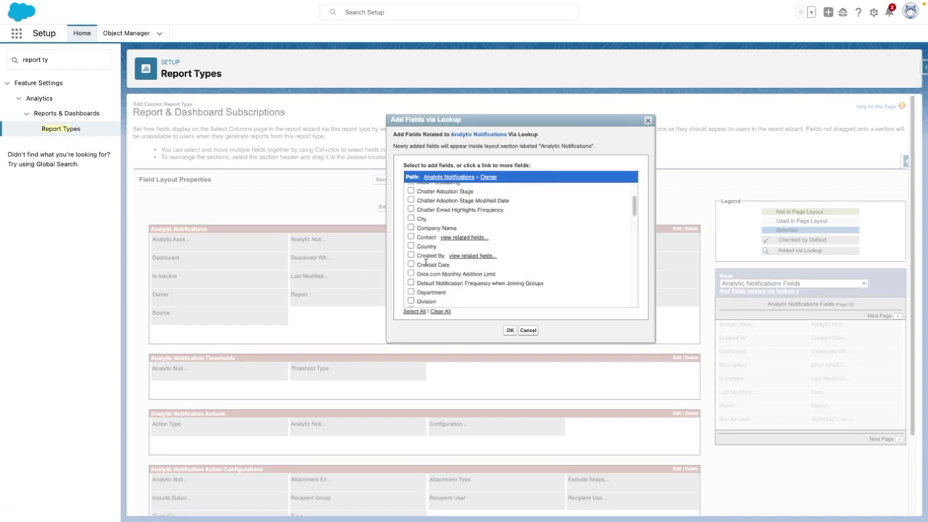
scroll(424, 264, "down", 10)
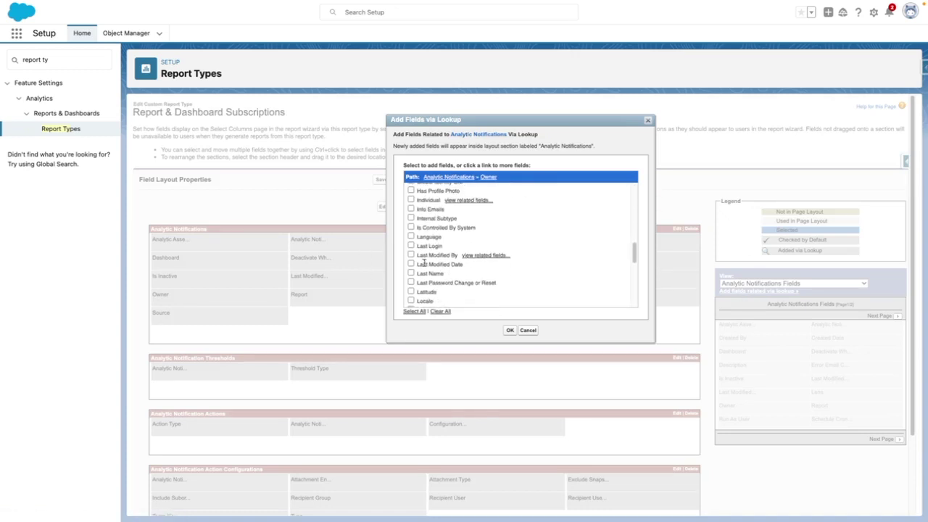
scroll(424, 265, "up", 5)
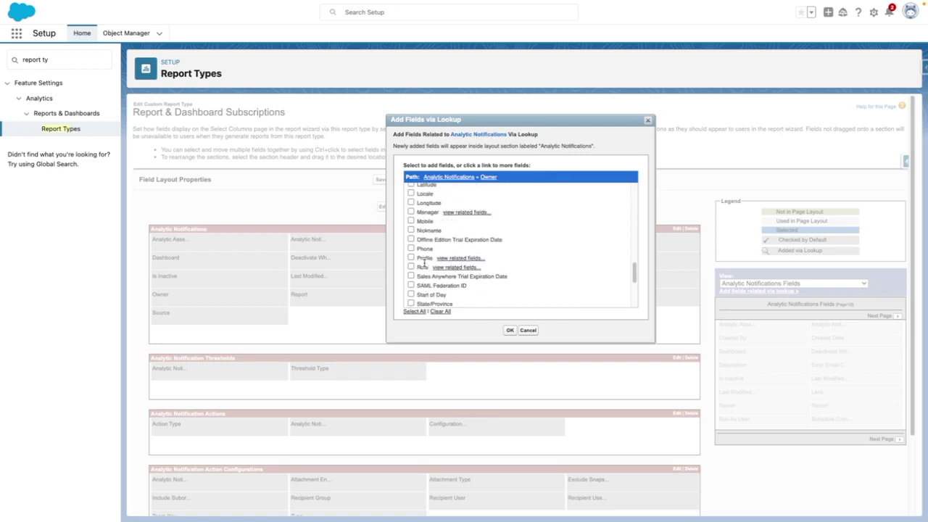
scroll(424, 265, "down", 8)
left_click(411, 266)
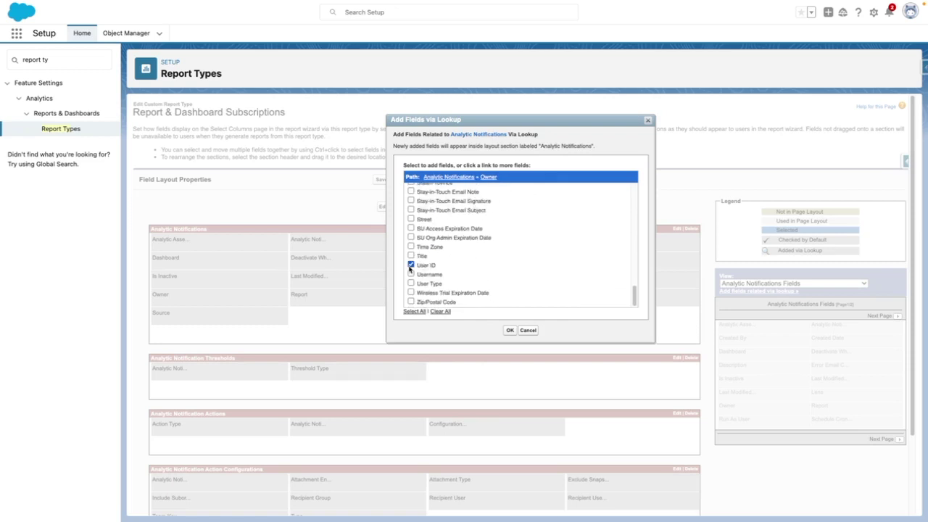
left_click(510, 329)
left_click(382, 181)
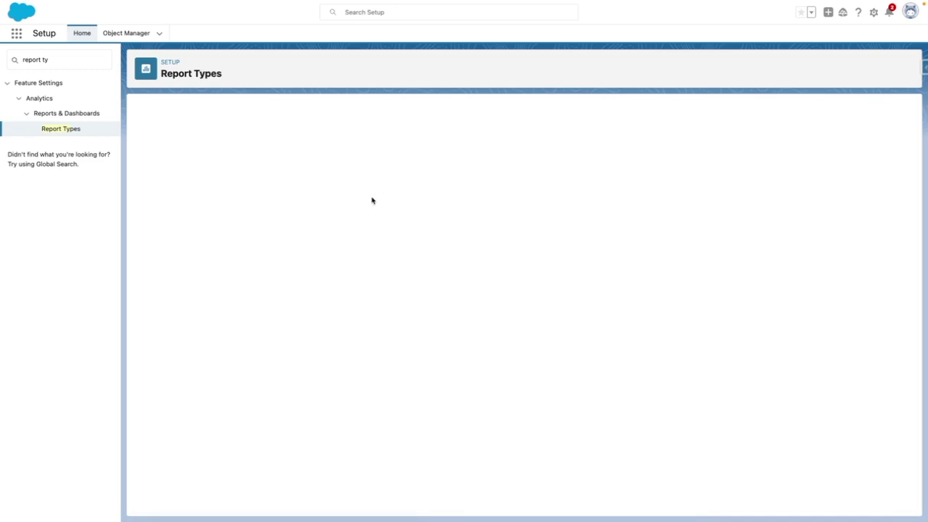
- Go to Reports and start a new report using the Report & Dashboard Subscriptions type from Administrative Reports
left_click(15, 34)
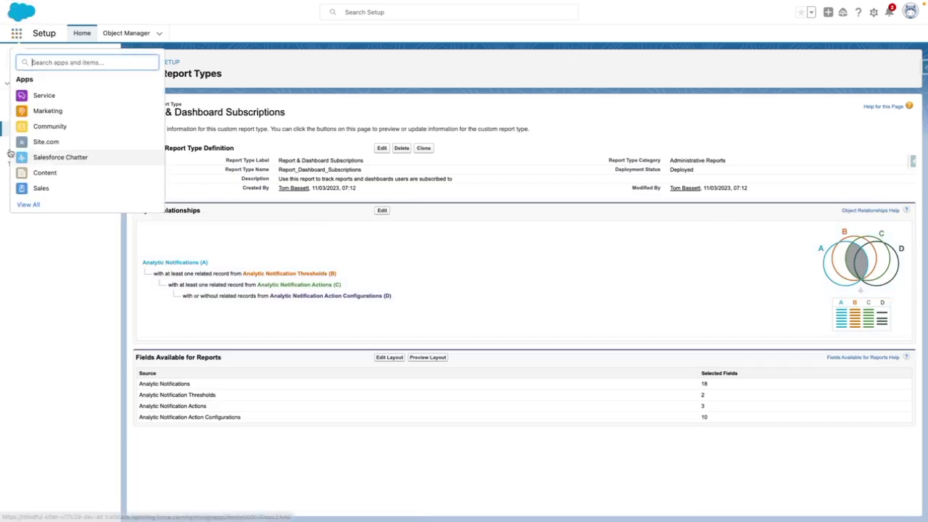
type("report")
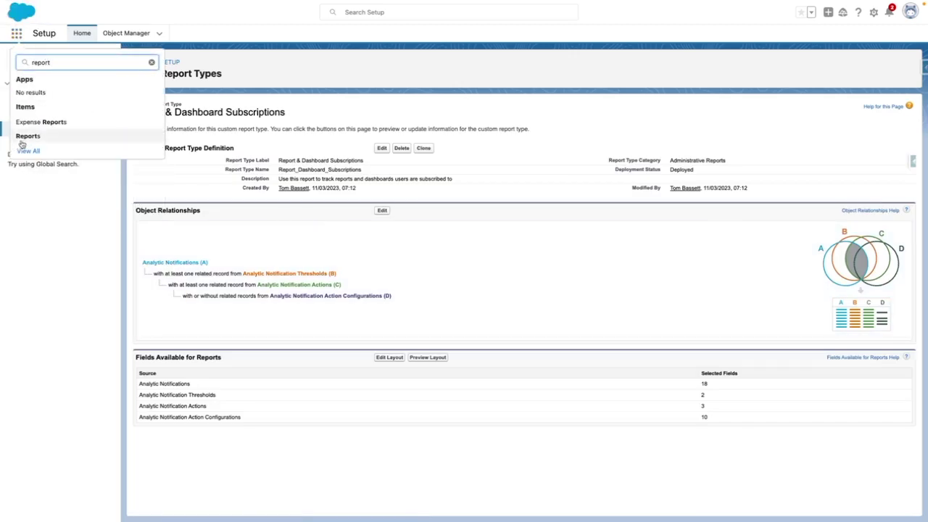
left_click(22, 136)
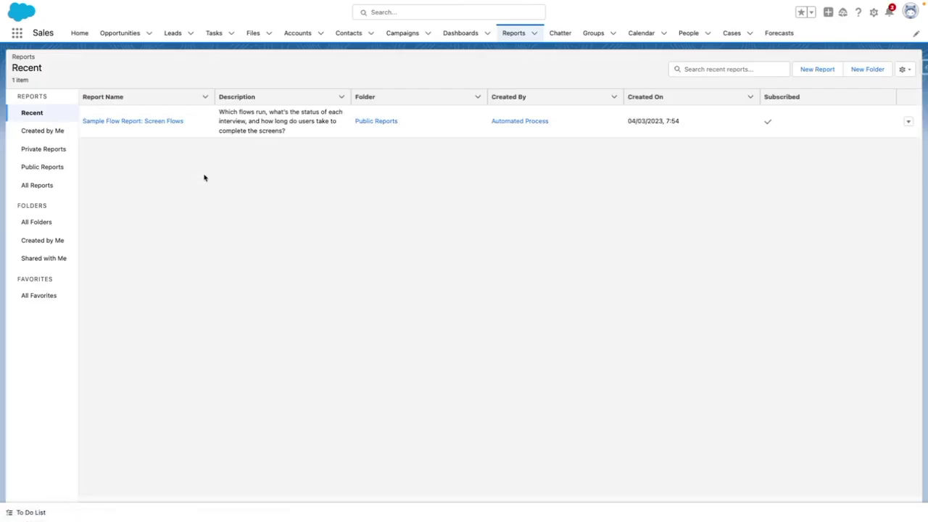
left_click(816, 71)
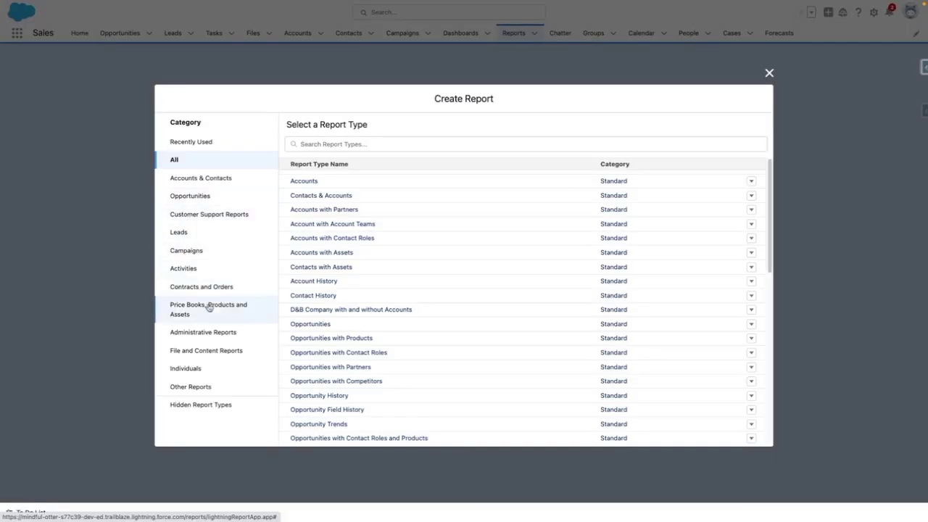
left_click(226, 335)
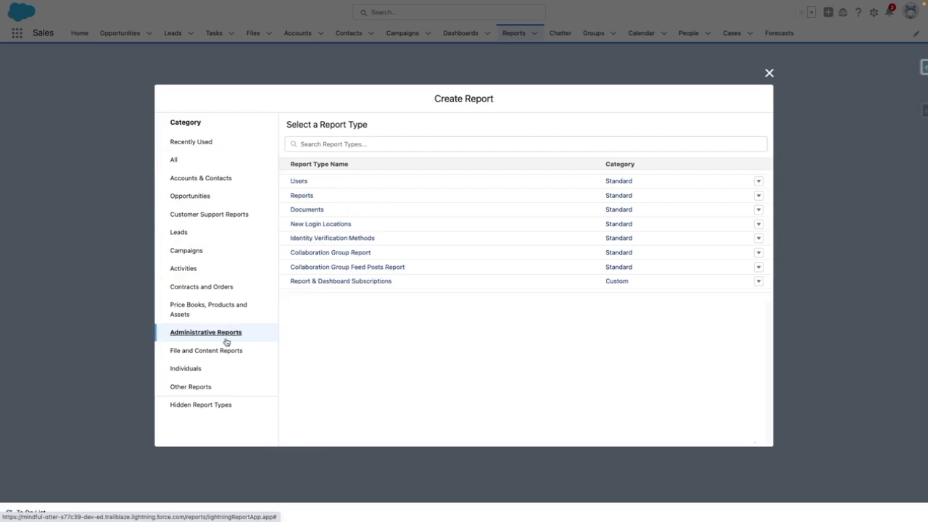
left_click(358, 281)
left_click(649, 178)
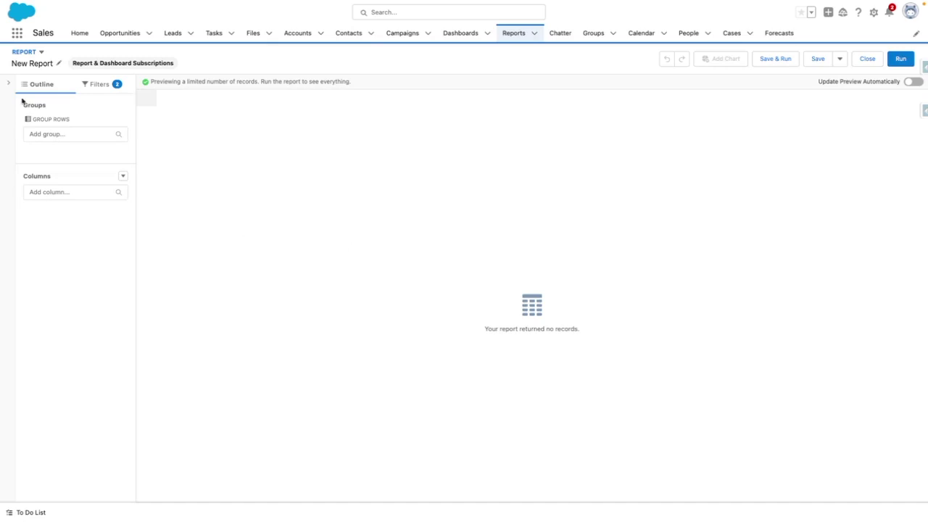
- Add the columns Dashboard: Title, Report: Report Name, Run As User: Full Name, Schedule Cron Expression and Owner: User ID to the report
left_click(5, 81)
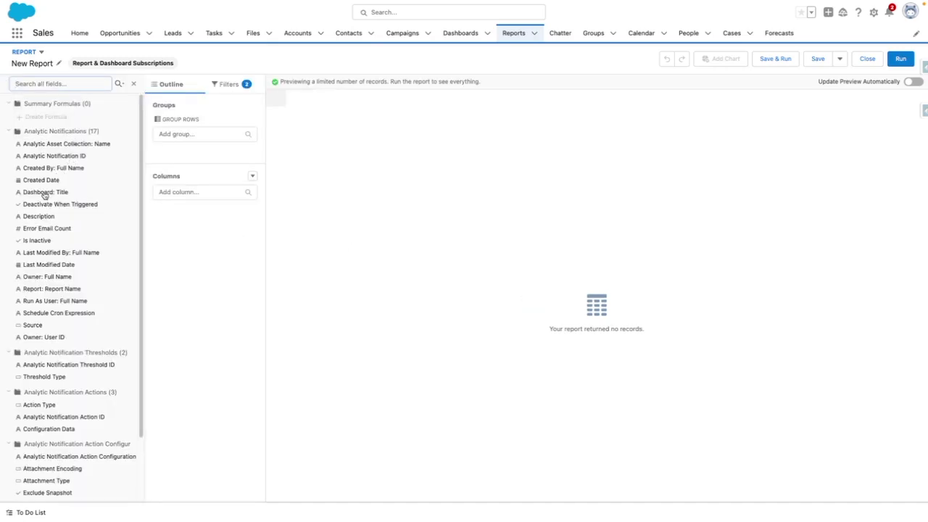
left_click(44, 194)
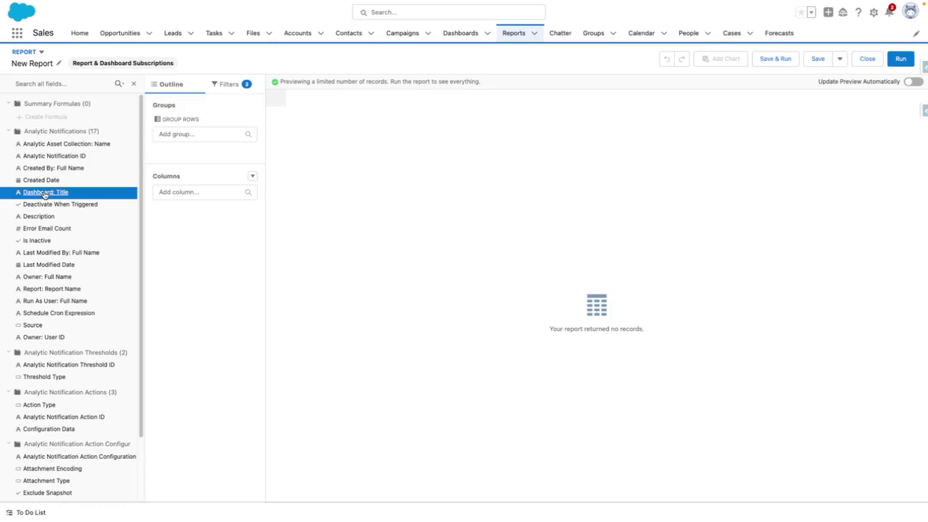
double_click(45, 194)
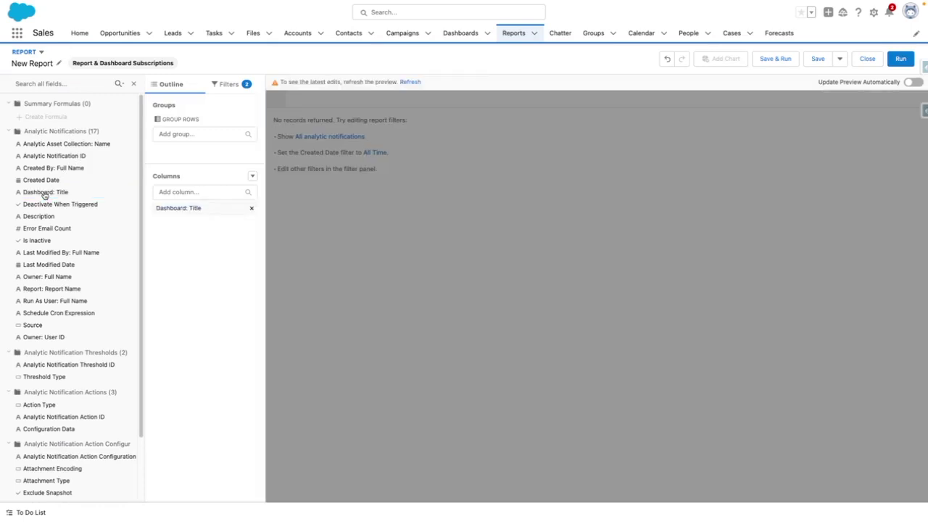
double_click(49, 290)
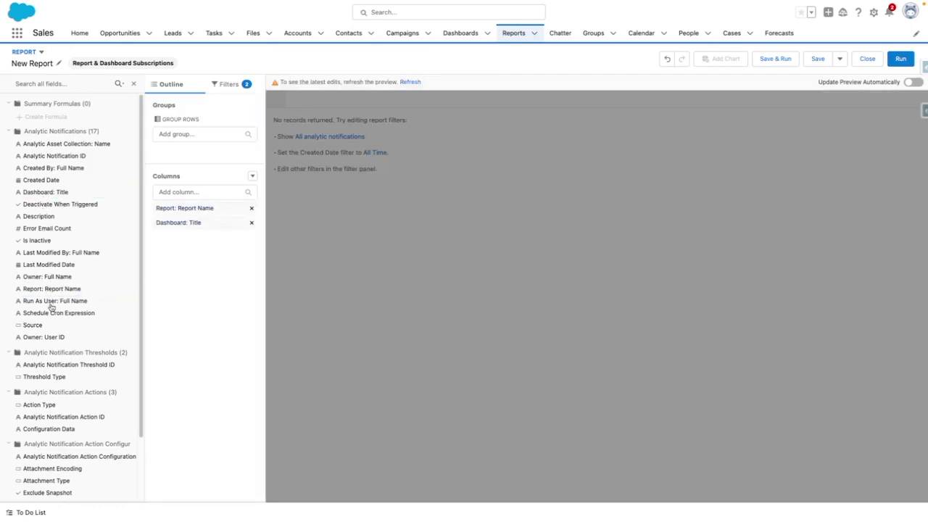
double_click(51, 302)
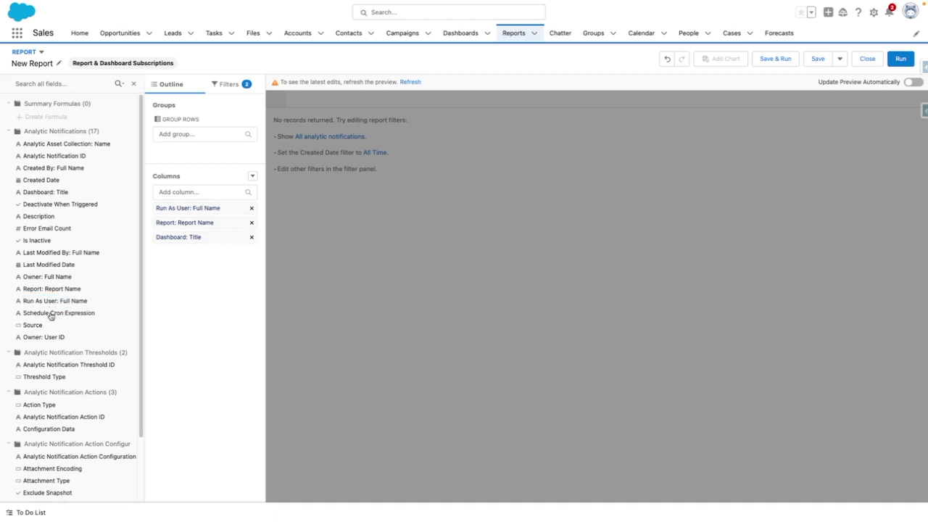
double_click(50, 315)
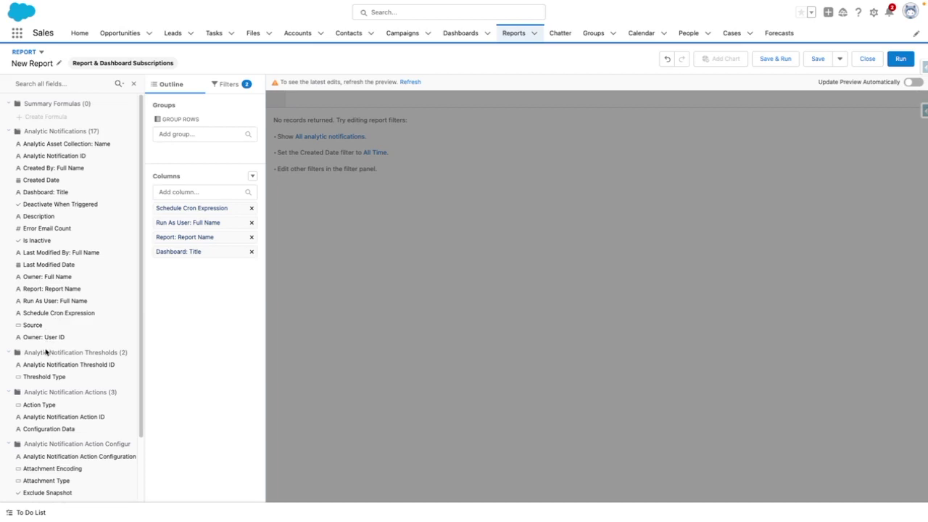
double_click(45, 338)
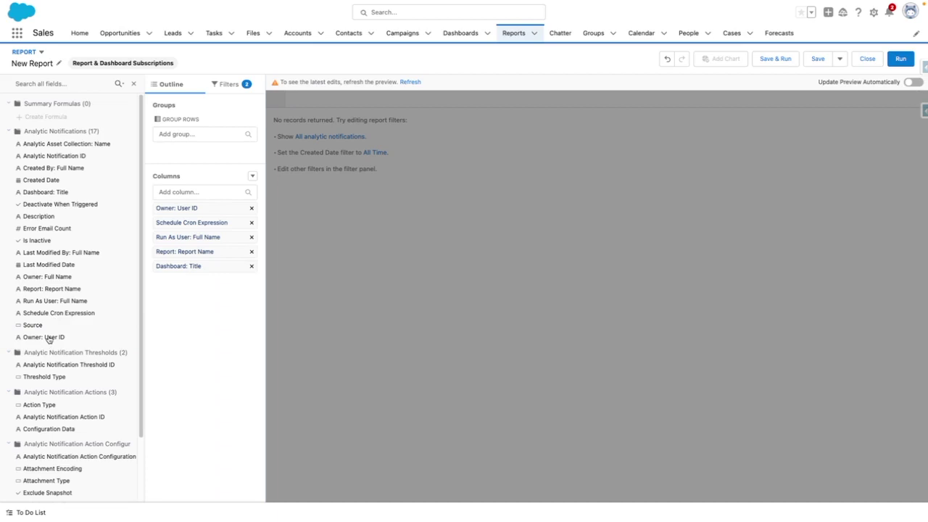
- Add the Recipient Group: Name, Recipient User: Full Name and Attachment Type columns from the Analytic Notification Action Configurations fields
scroll(48, 339, "down", 2)
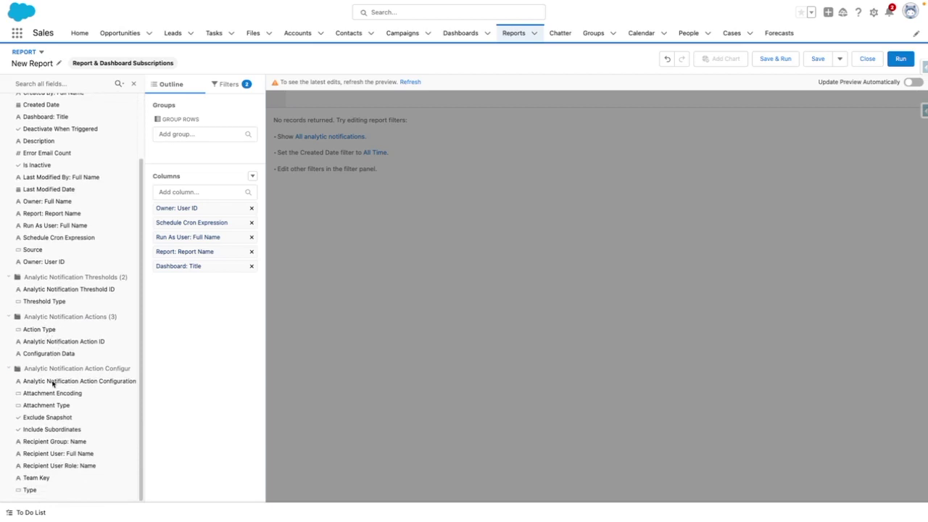
double_click(63, 441)
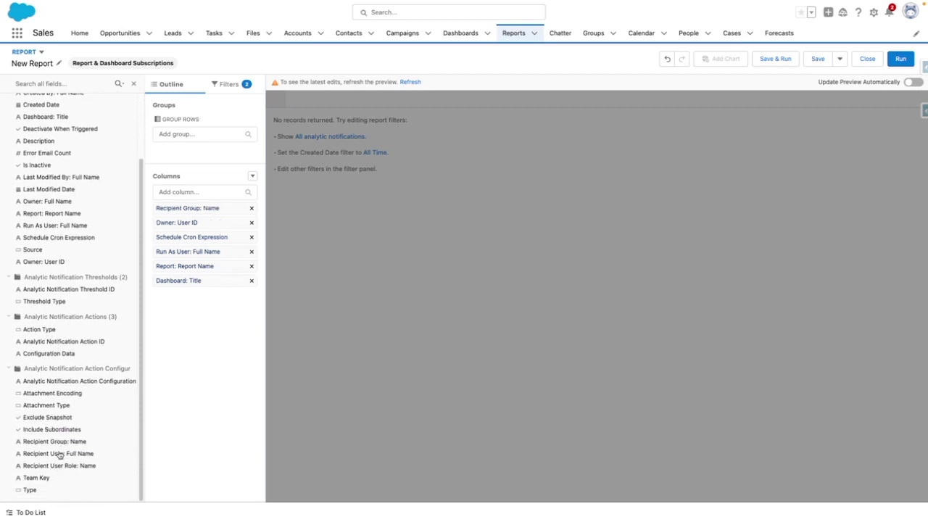
double_click(60, 453)
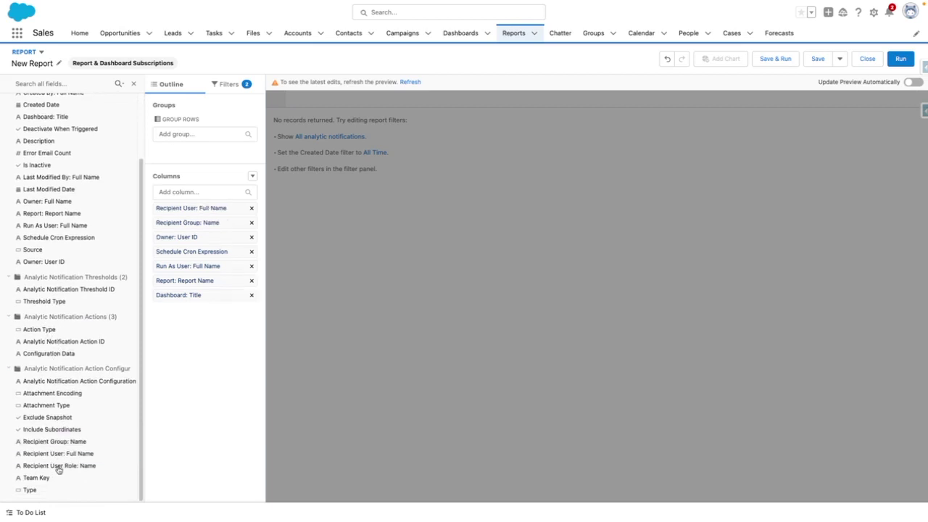
double_click(50, 406)
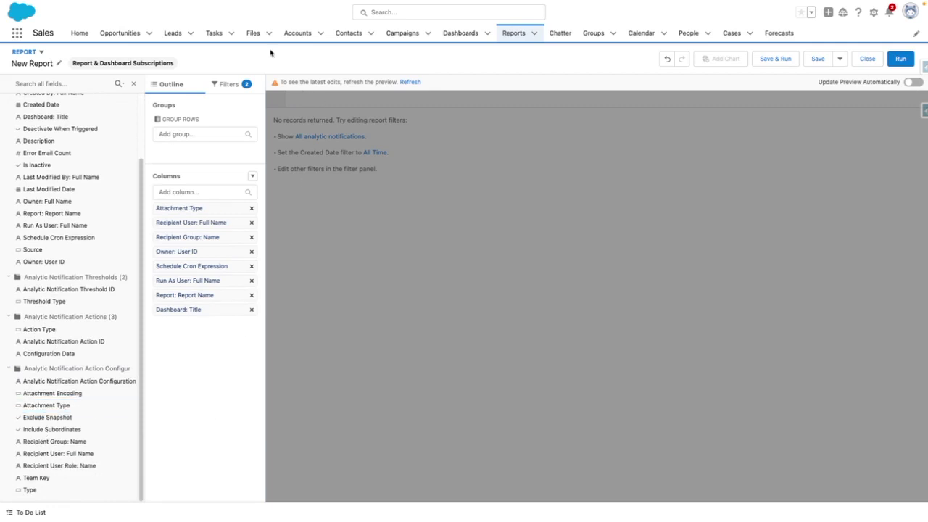
- Set the report's Show Me filter to All analytic notifications
left_click(222, 87)
left_click(174, 149)
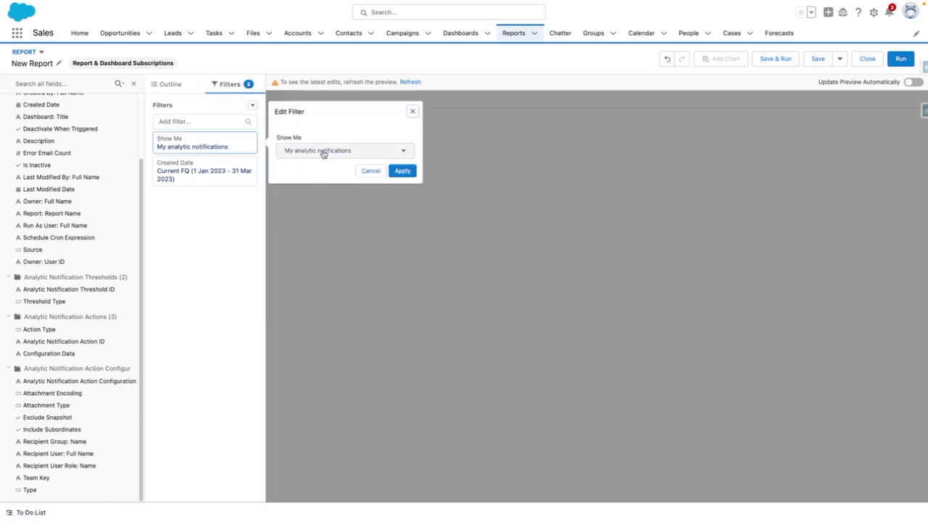
left_click(321, 151)
left_click(321, 184)
left_click(406, 171)
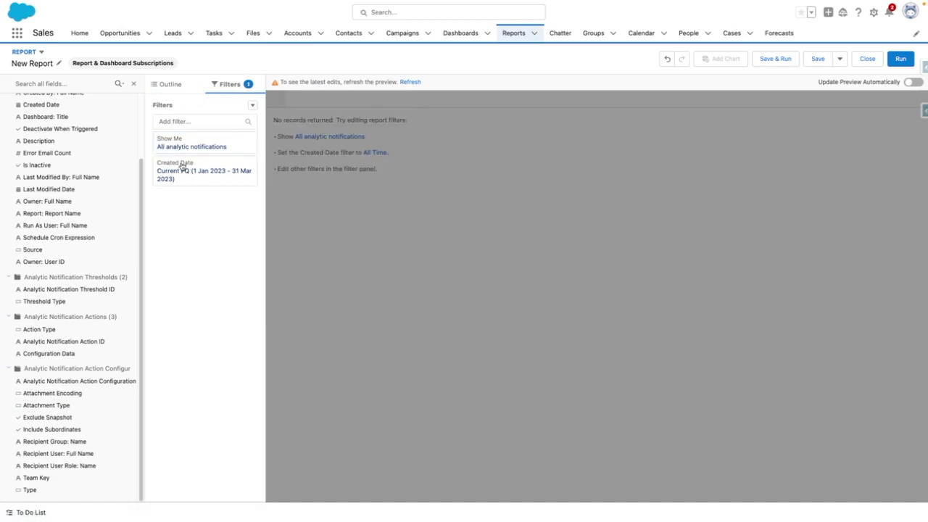
- Set the Created Date filter's range to All Time and collapse the list of available fields
left_click(205, 174)
left_click(334, 187)
left_click(330, 207)
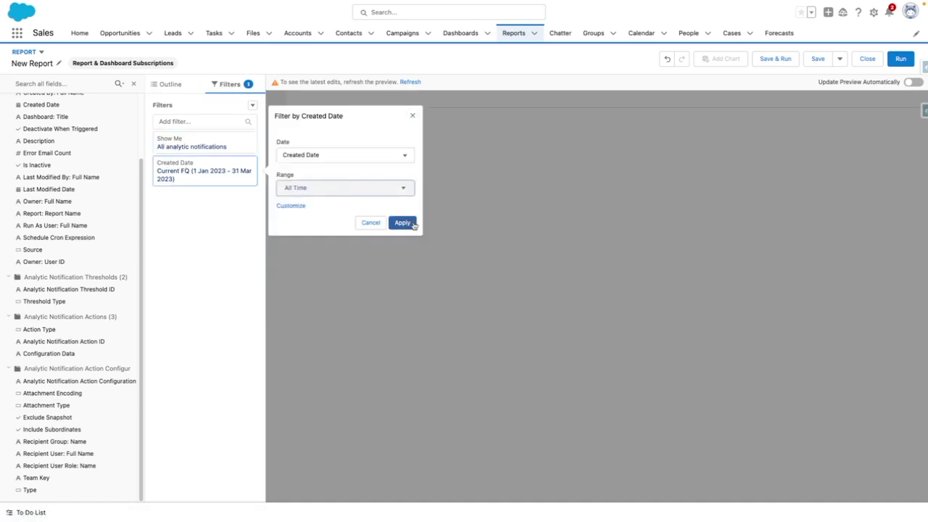
left_click(411, 223)
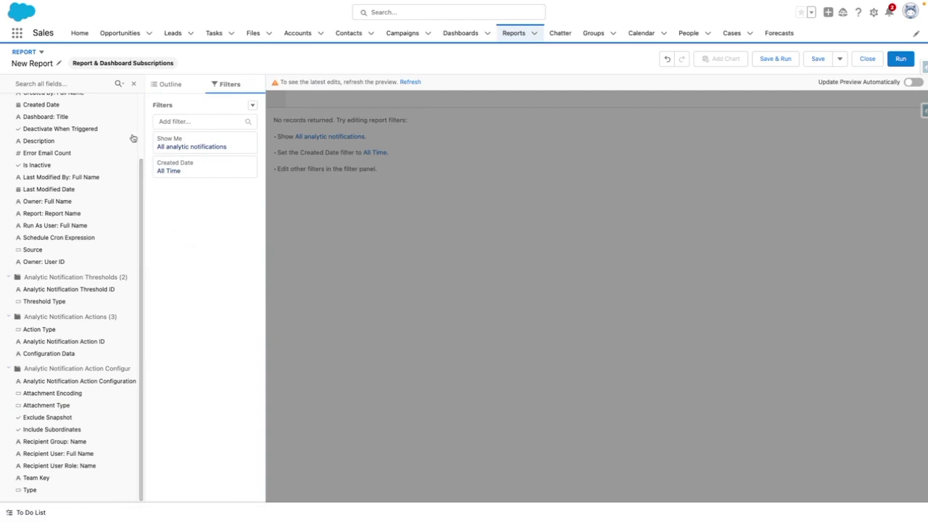
left_click(133, 83)
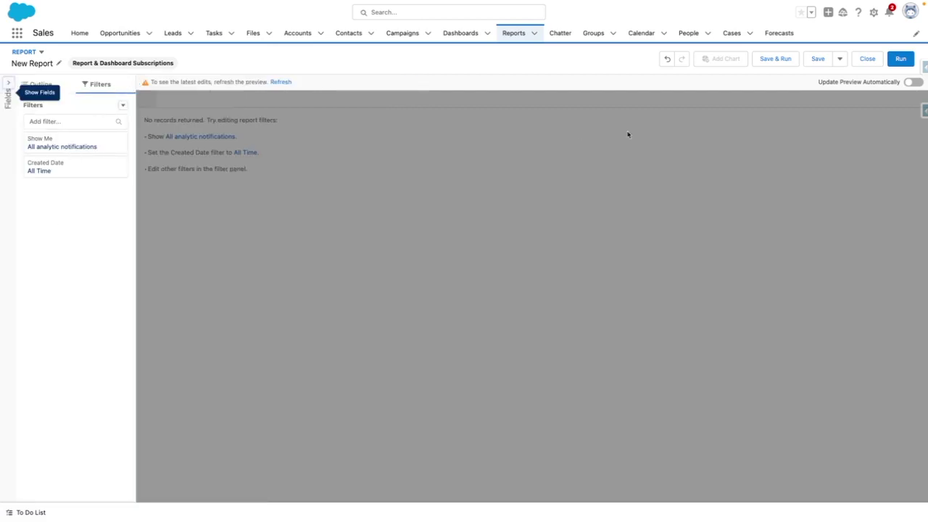
- Start saving and running the report, naming it "Report and Dashboards Subscriptions" with the description "Report on Dashboard and Report Subscriptions"
left_click(781, 59)
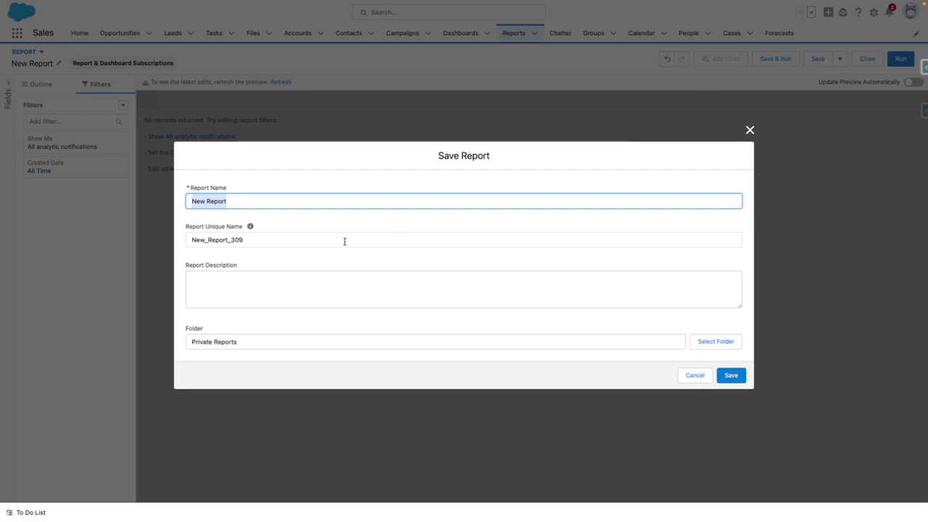
type("Report and Dashboards Subscriptions")
key("Tab")
key("Tab")
type("Report on Dashboard and Report Subscriptions")
- Choose the Public Reports folder for the report, and save and run it
left_click(692, 339)
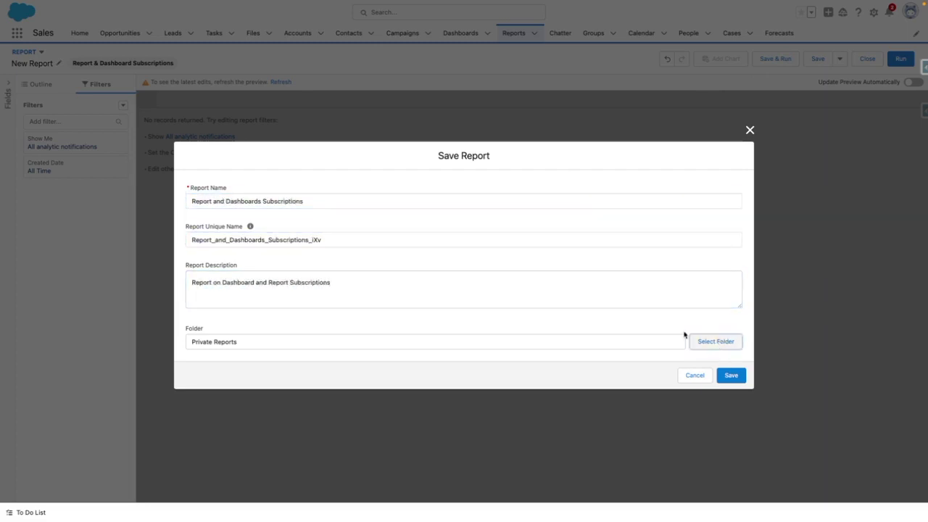
left_click(343, 188)
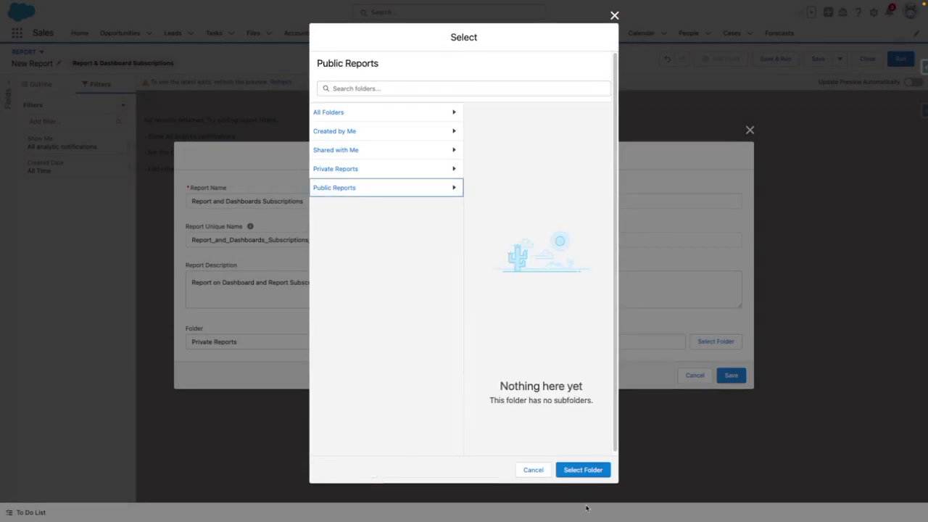
left_click(585, 473)
left_click(733, 376)
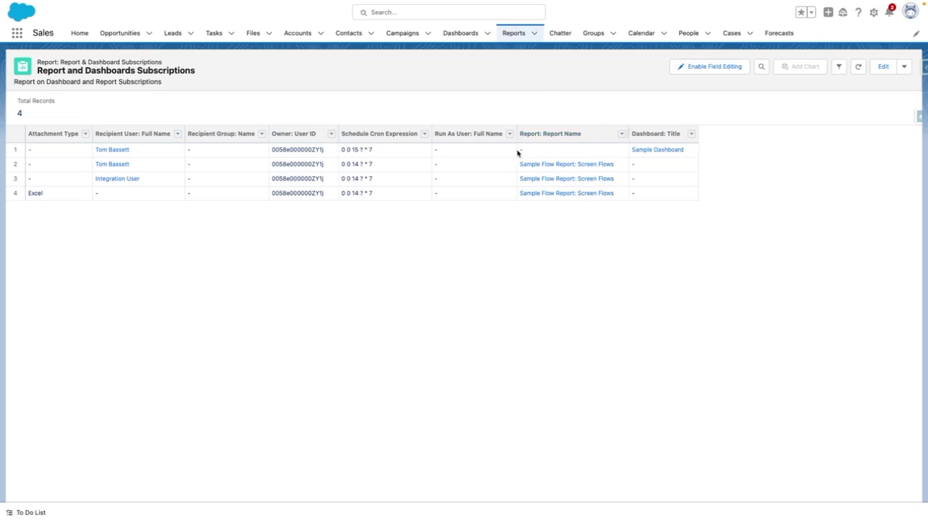
- Group the report's rows by Report: Report Name and by Dashboard: Title
left_click(621, 134)
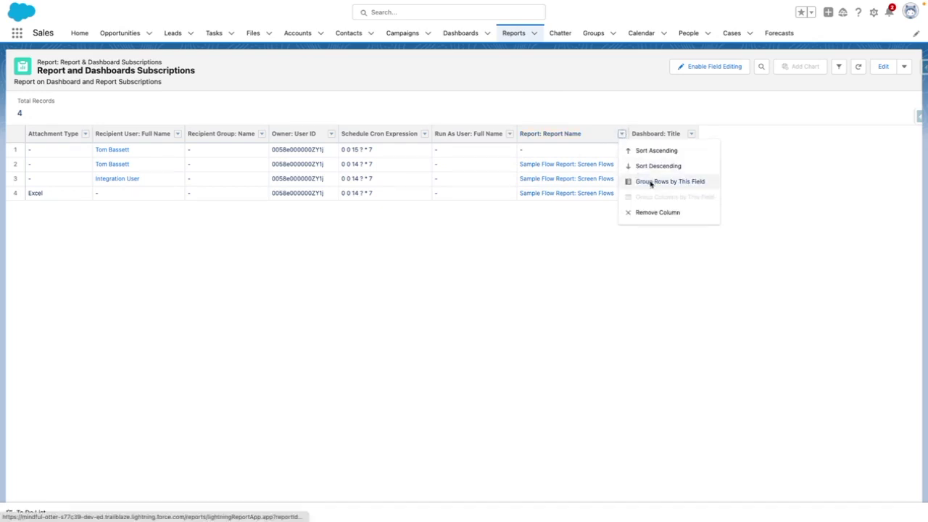
left_click(648, 182)
left_click(679, 133)
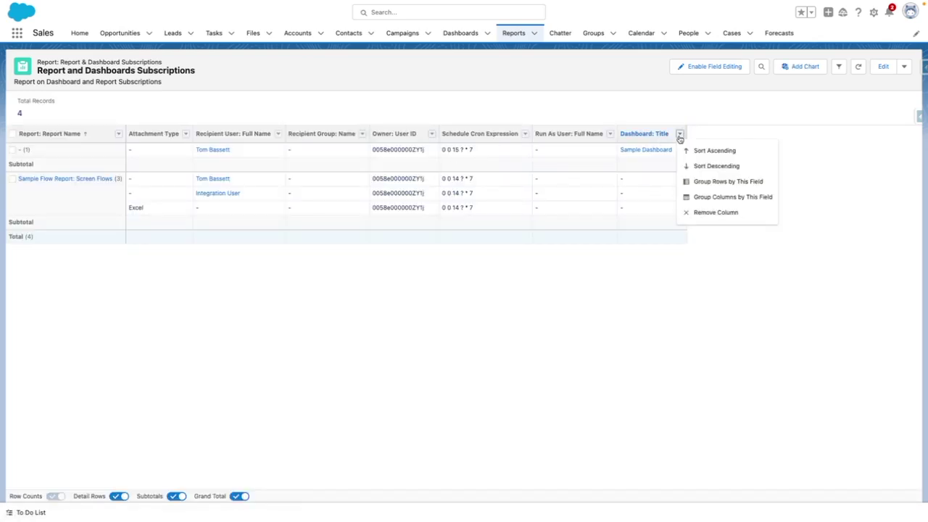
left_click(699, 179)
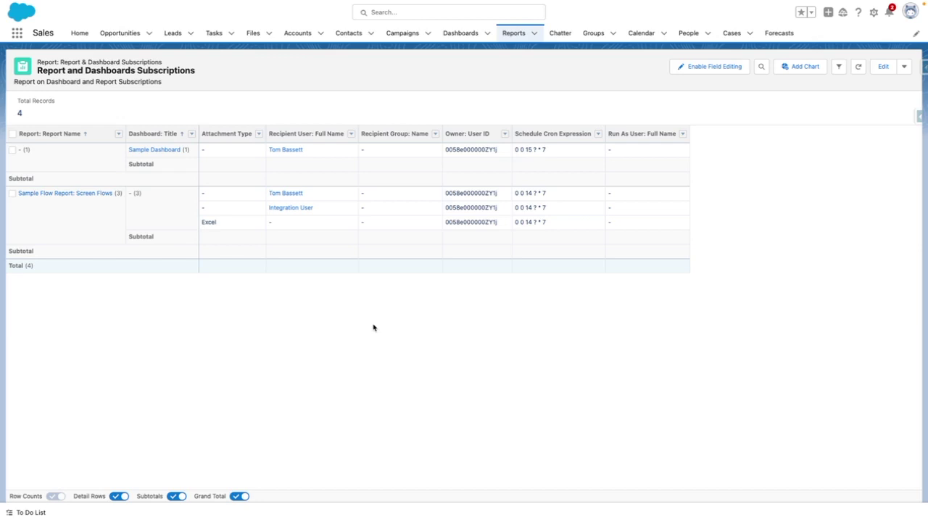